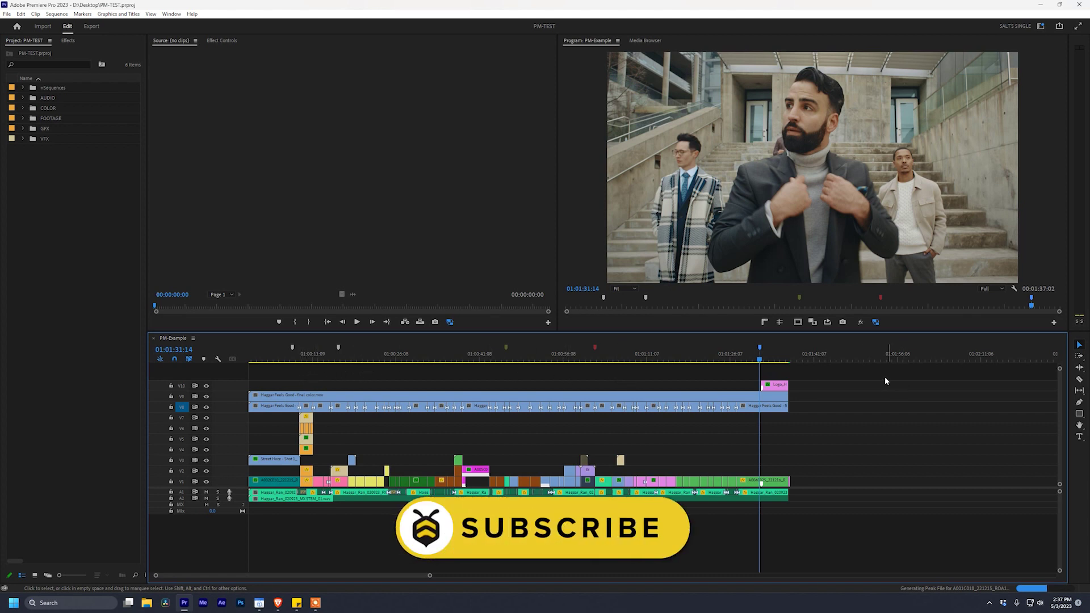
# Step: Try the built-in still-frame export, glance at the Export workspace, then return to Edit
pyautogui.click(843, 325)
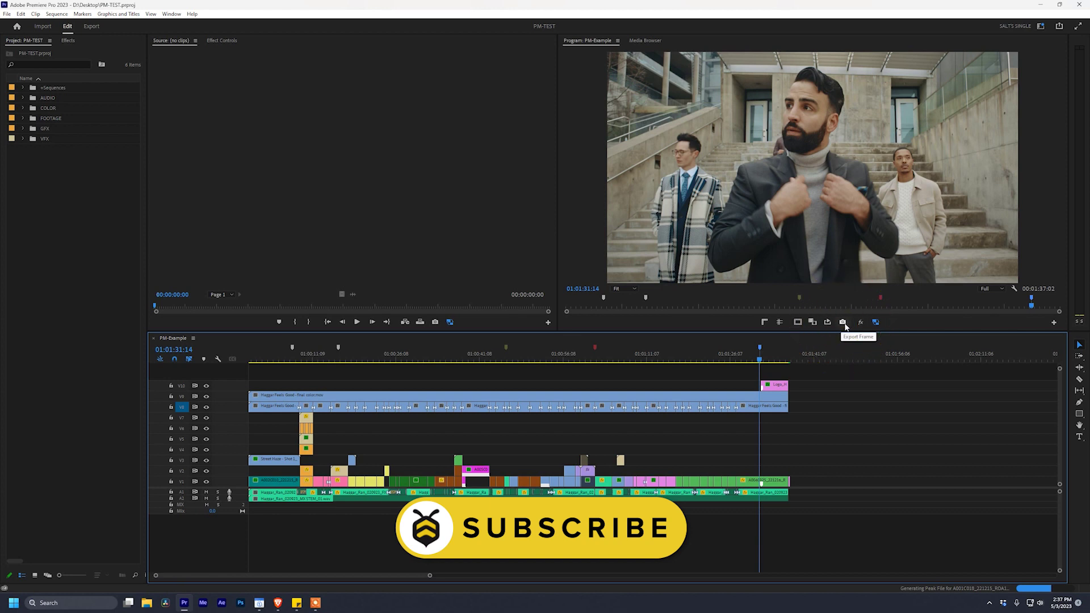
pyautogui.click(92, 28)
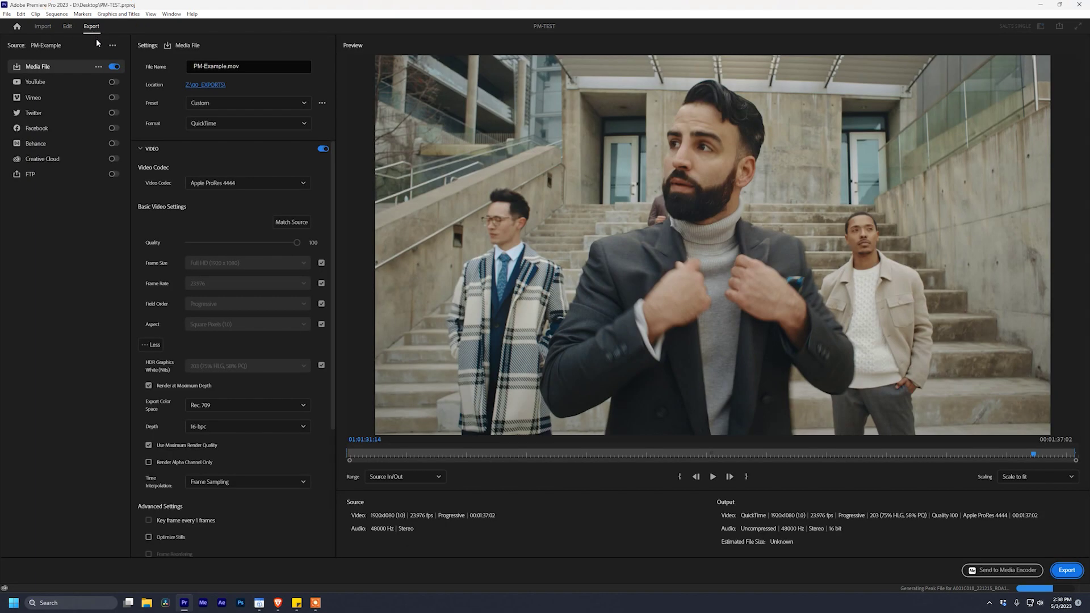
pyautogui.click(69, 28)
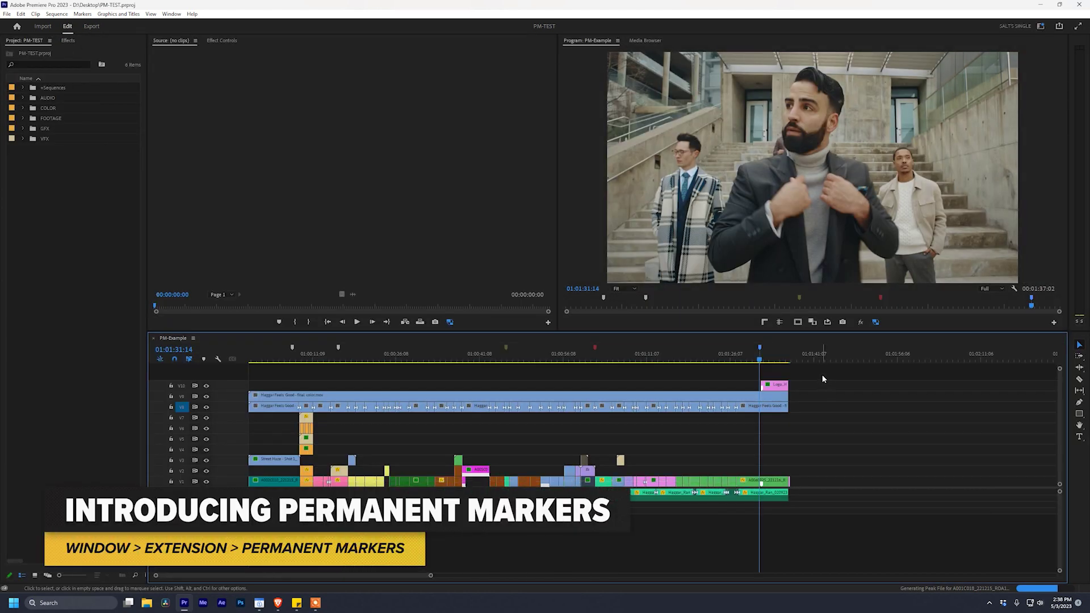
# Step: Open the Permanent Markers panel from Window > Extensions
pyautogui.click(171, 13)
pyautogui.moveTo(208, 50)
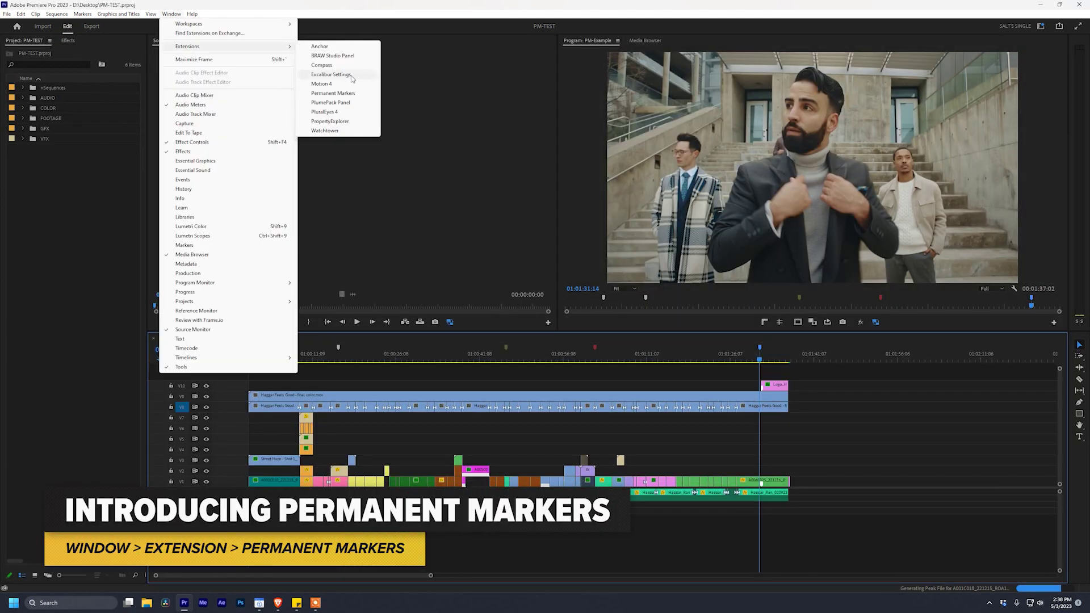
pyautogui.click(333, 93)
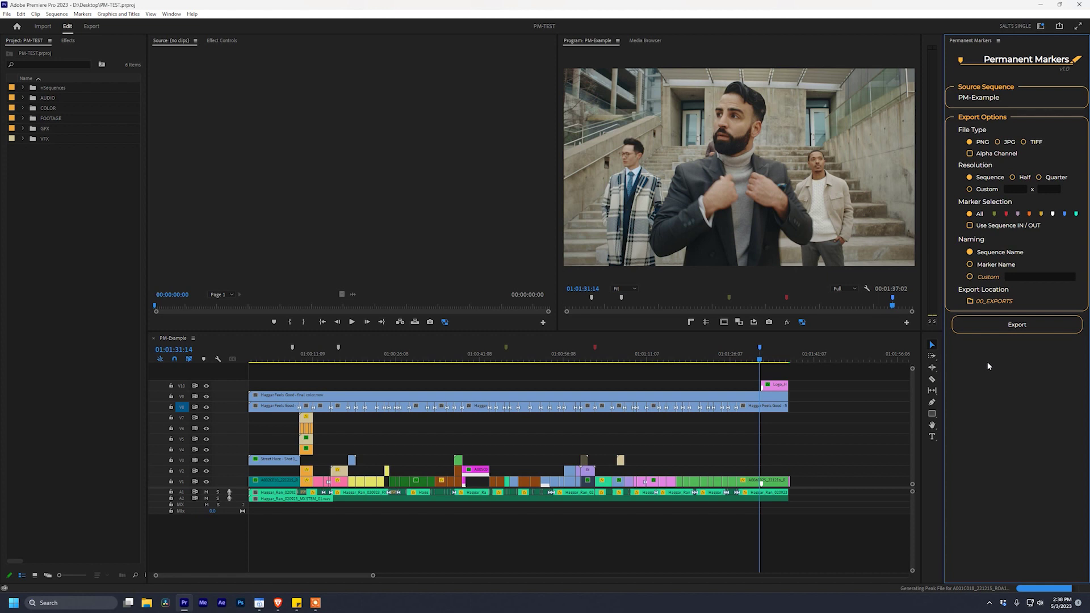
# Step: Set the export location to 00_EXPORTS and export PNG stills at every sequence marker
pyautogui.click(1001, 306)
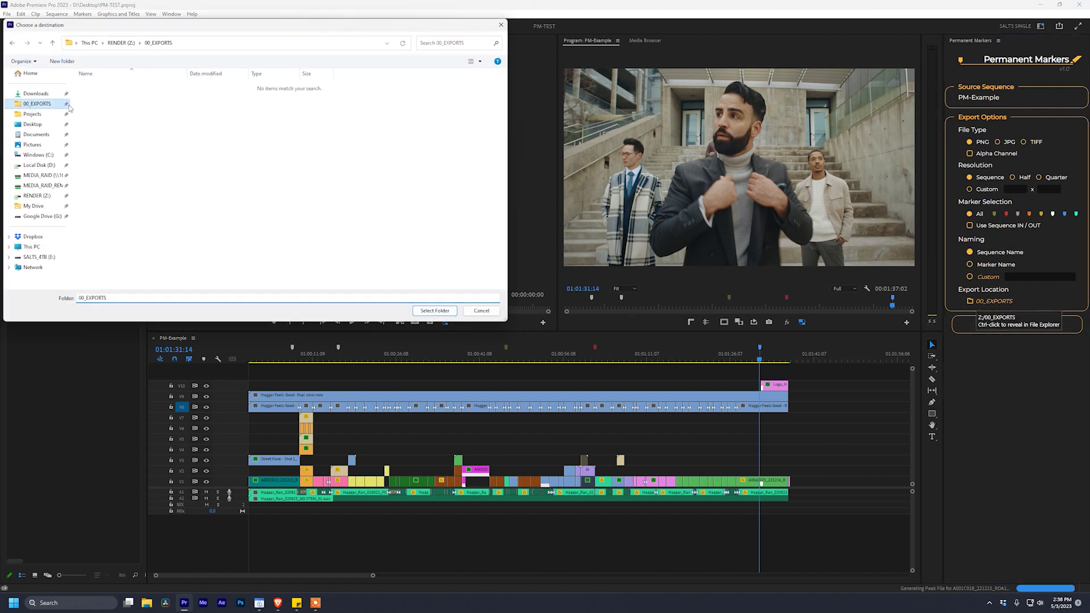
pyautogui.click(433, 311)
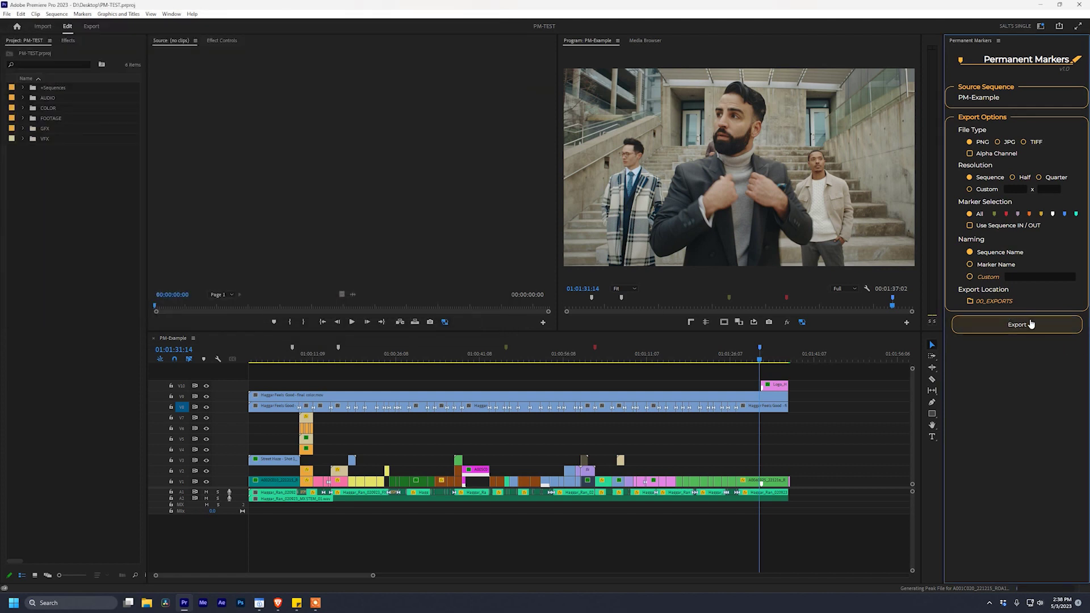
pyautogui.click(1038, 324)
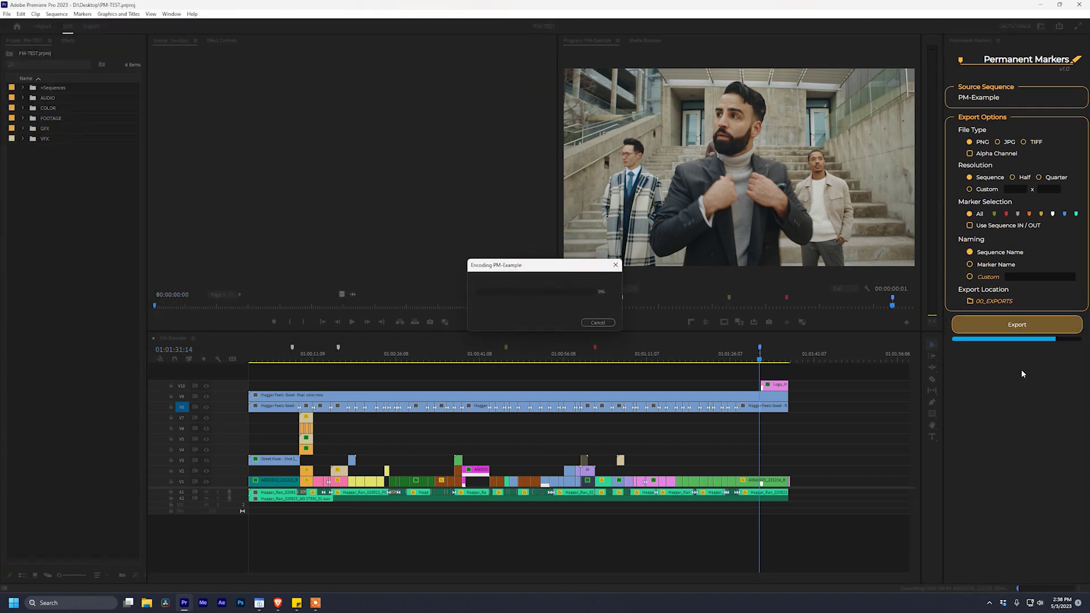
# Step: Open Z:\00_EXPORTS\PM-Example_PM in File Explorer and widen the Name column
pyautogui.click(146, 604)
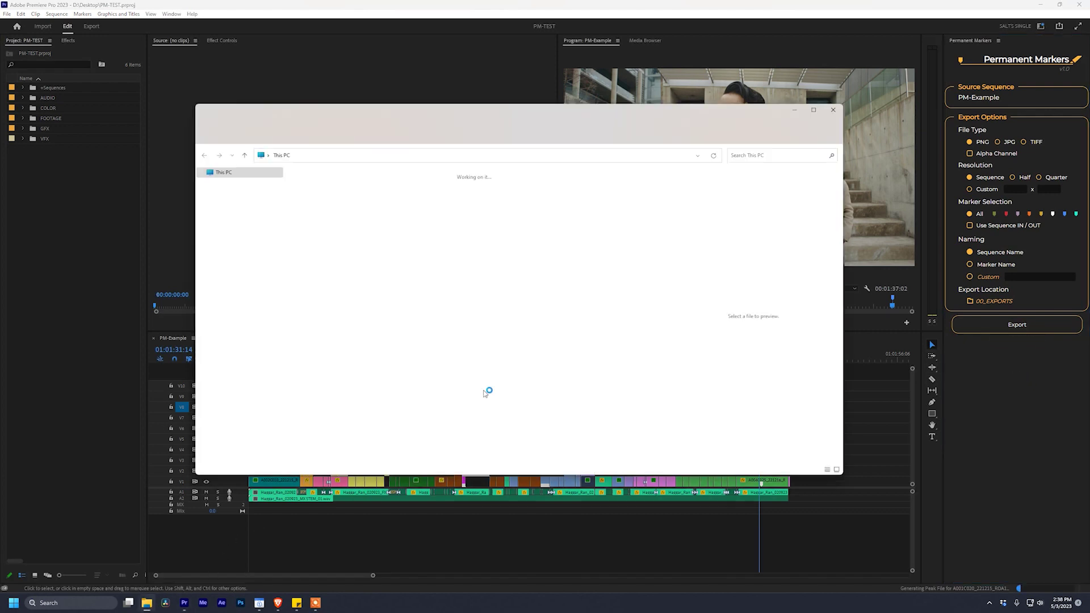
pyautogui.click(238, 203)
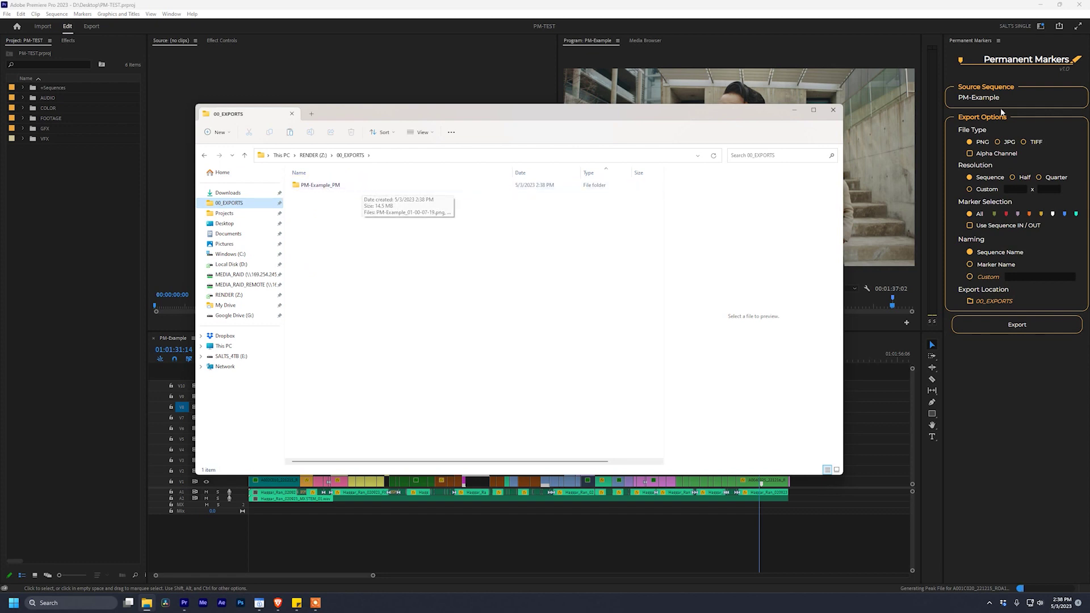
pyautogui.doubleClick(319, 185)
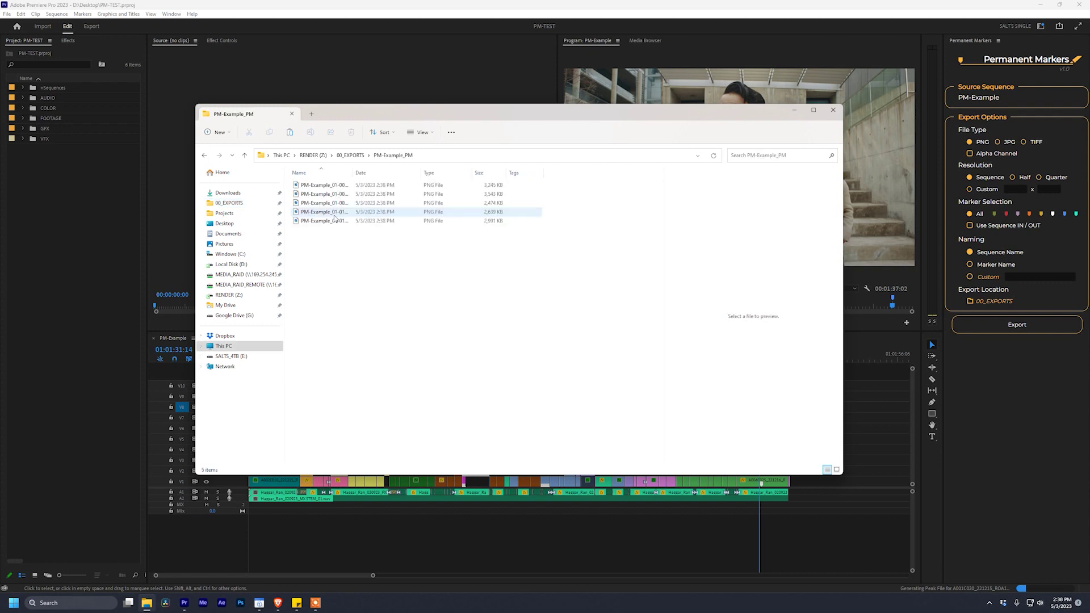
pyautogui.moveTo(352, 173); pyautogui.dragTo(418, 173)
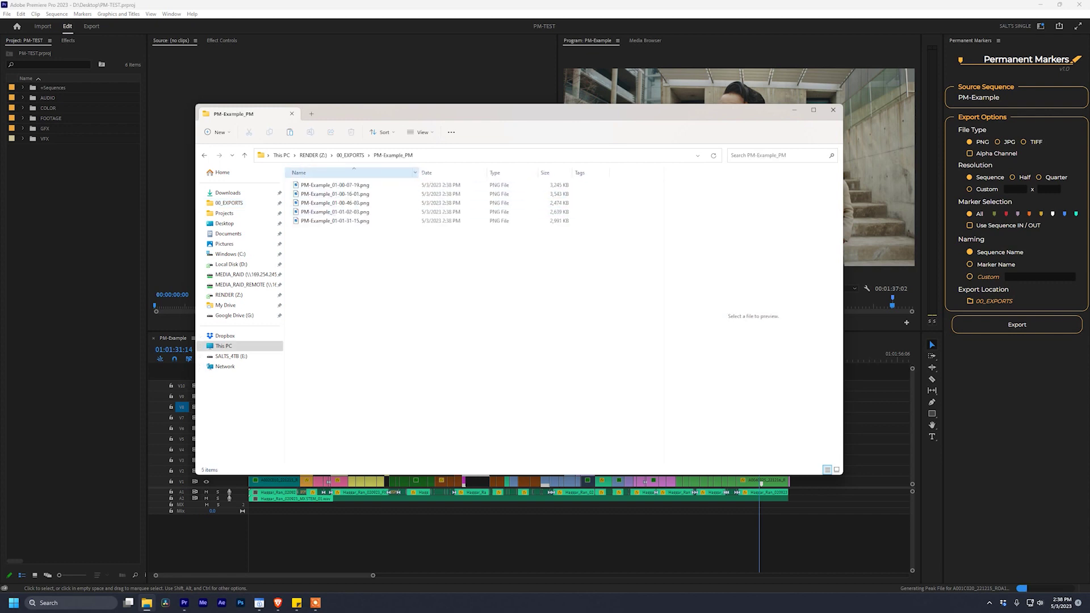
# Step: Preview each exported PNG in turn, then return to the 00_EXPORTS folder
pyautogui.click(374, 187)
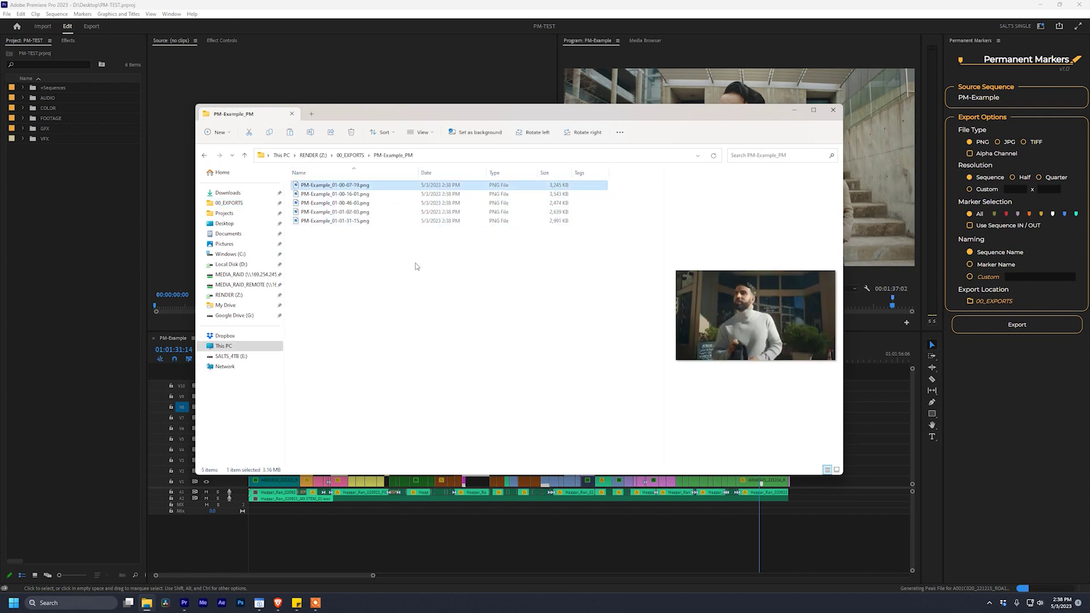
pyautogui.press('Down')
pyautogui.press('Down')
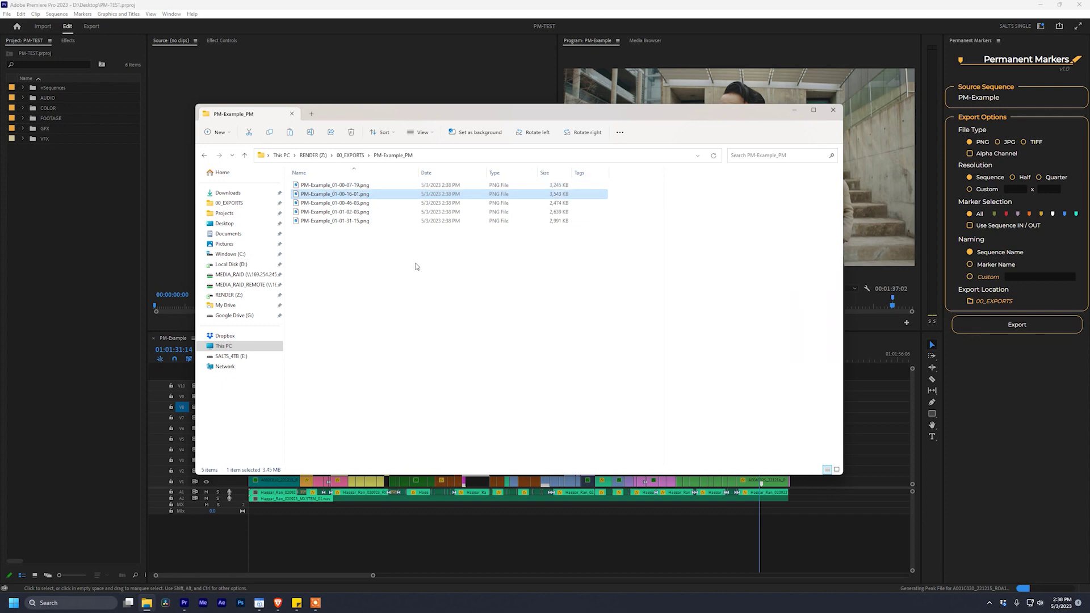
pyautogui.press('Down')
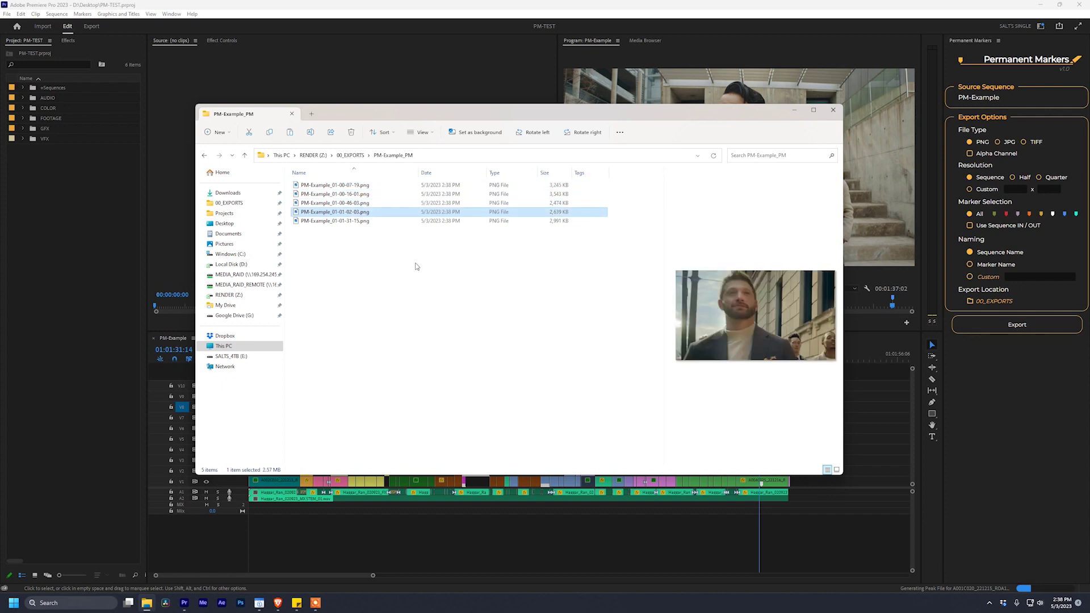
pyautogui.press('Down')
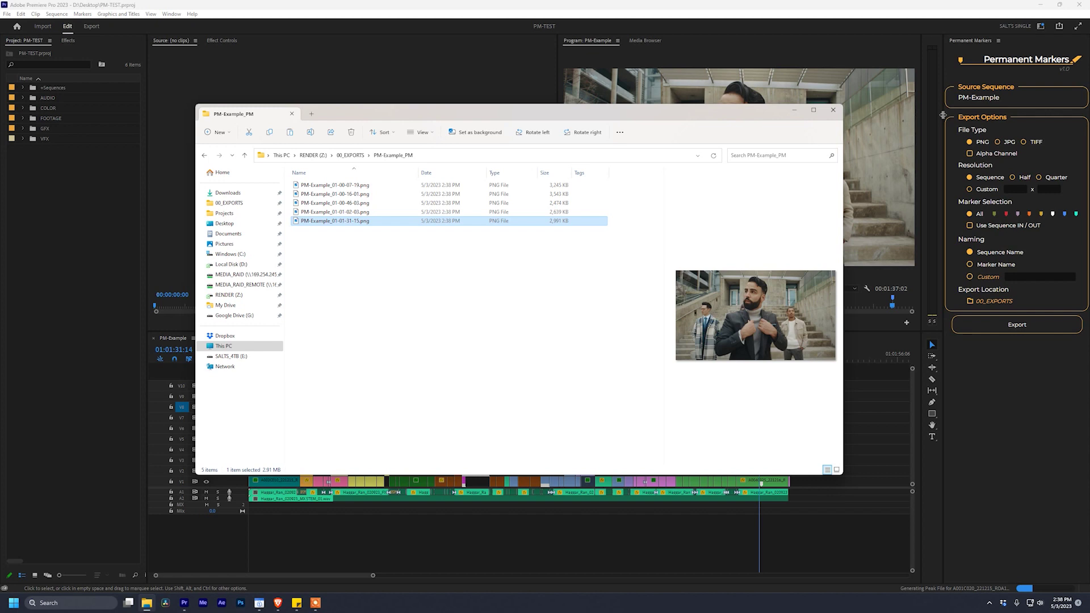
pyautogui.click(587, 231)
pyautogui.click(351, 155)
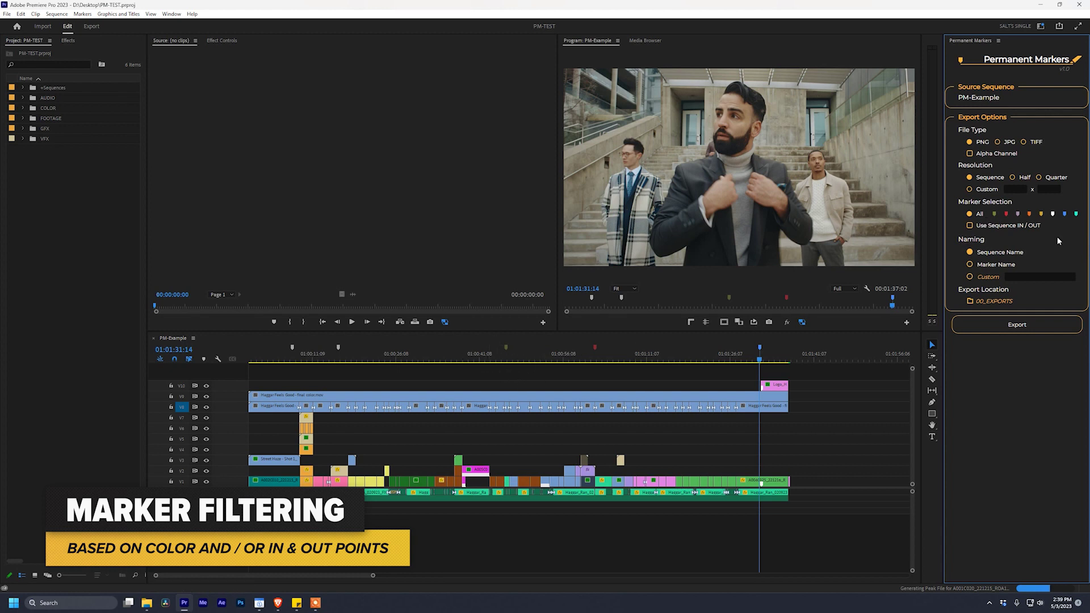
# Step: Restrict Marker Selection to the green chip and export stills for those markers
pyautogui.click(994, 213)
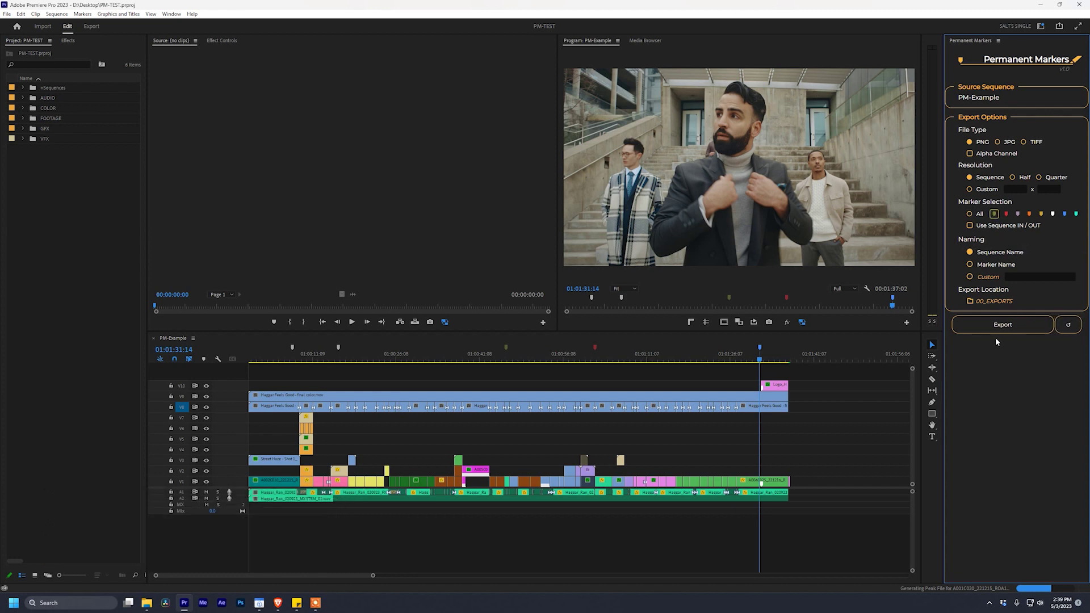
pyautogui.click(1030, 330)
# Step: Open PM-Example_PM_1, preview its single PNG full size, then close File Explorer
pyautogui.click(146, 603)
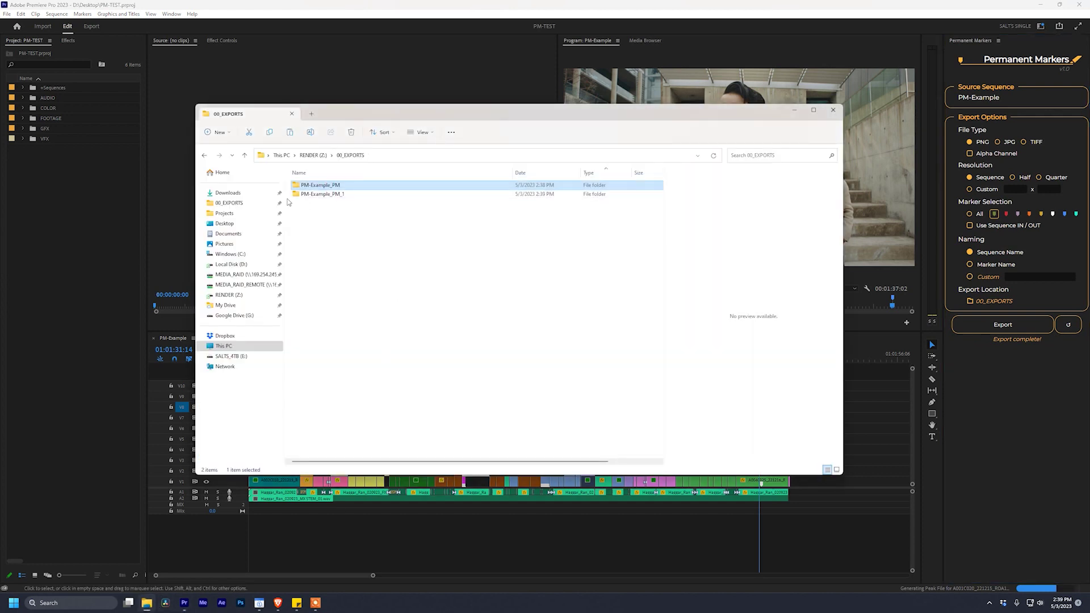
pyautogui.doubleClick(321, 195)
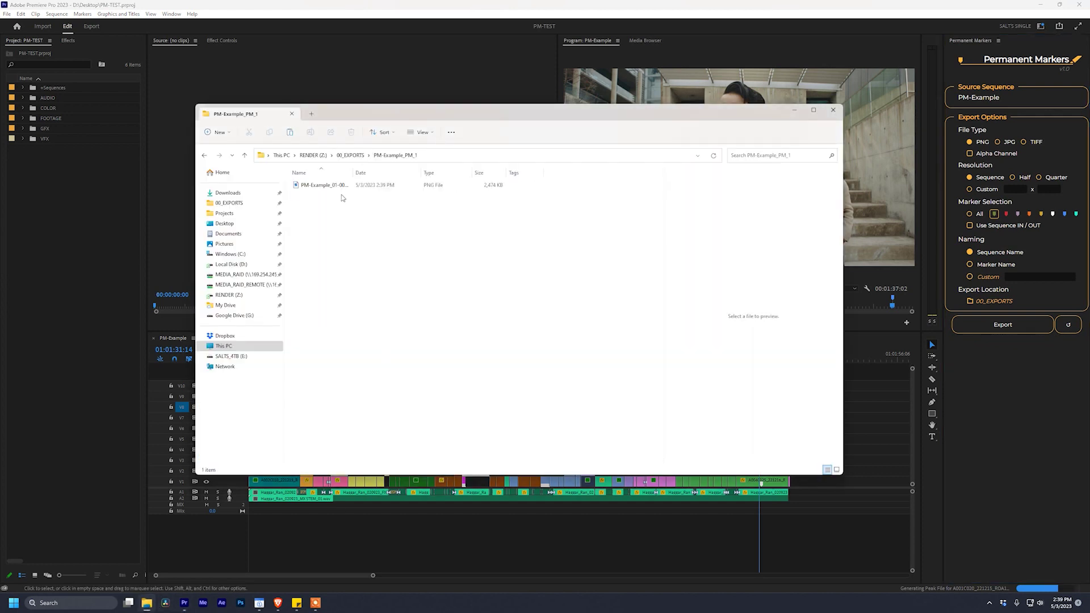
pyautogui.click(335, 186)
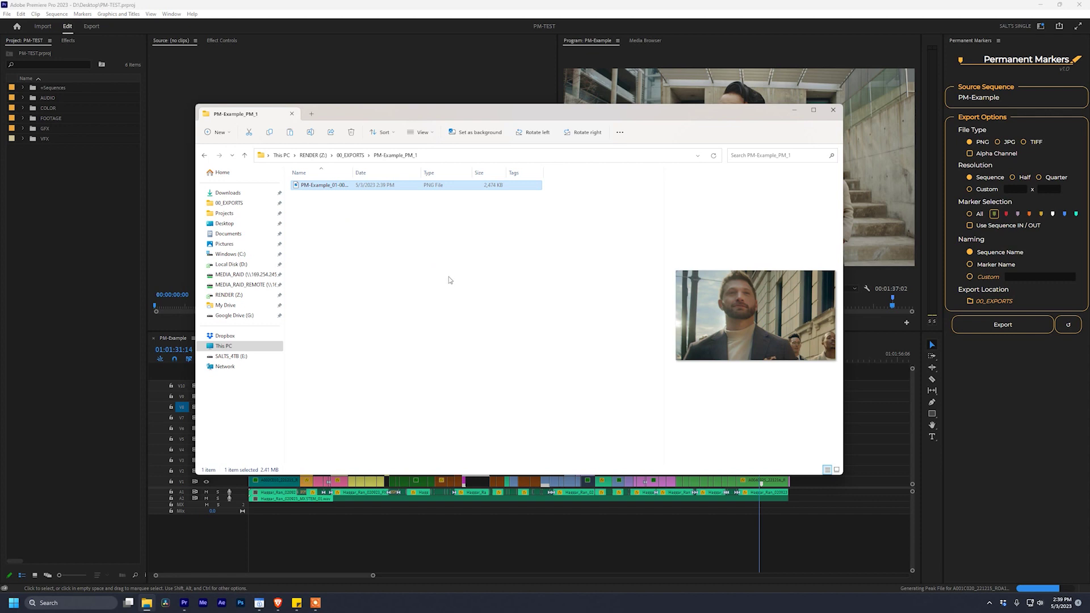
pyautogui.press('space')
pyautogui.press('space')
pyautogui.click(833, 113)
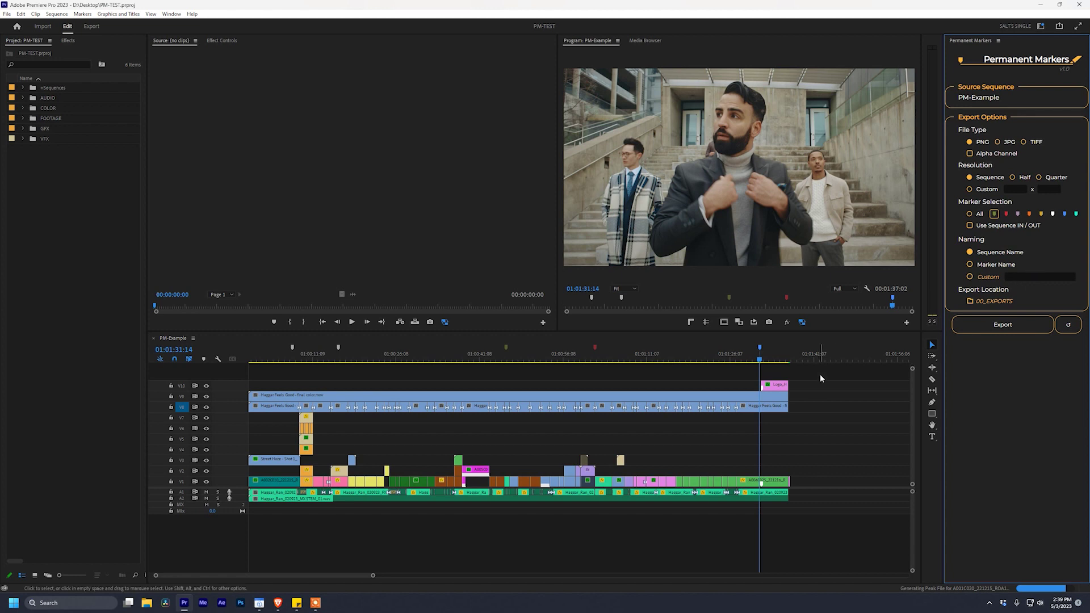
# Step: Mark In at 01:00:59:07 and Out at 01:01:35:04, and set Marker Selection to All
pyautogui.click(587, 369)
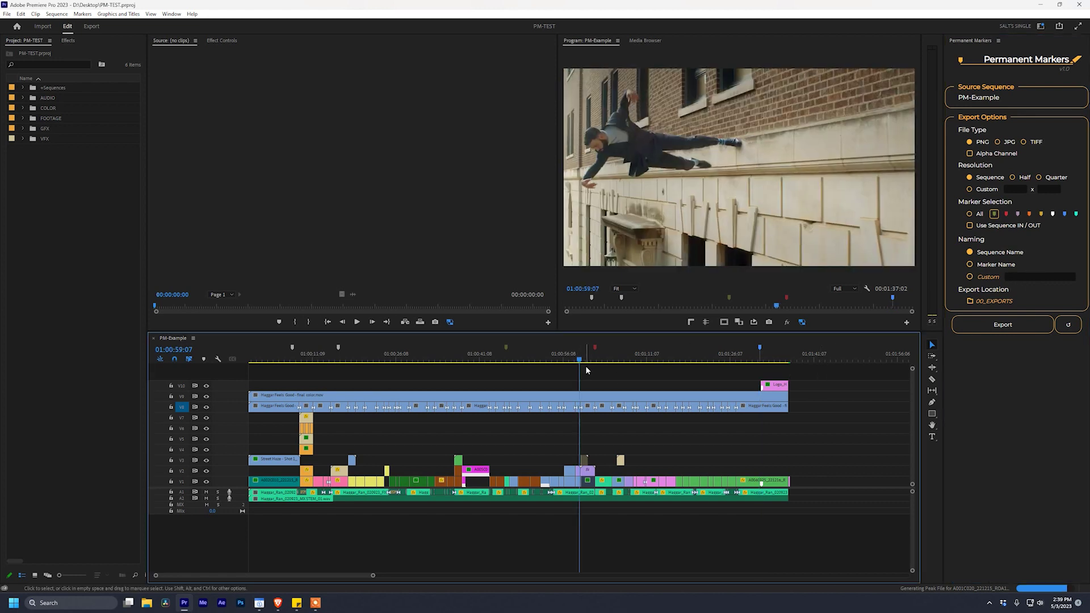
pyautogui.press('i')
pyautogui.click(780, 369)
pyautogui.press('o')
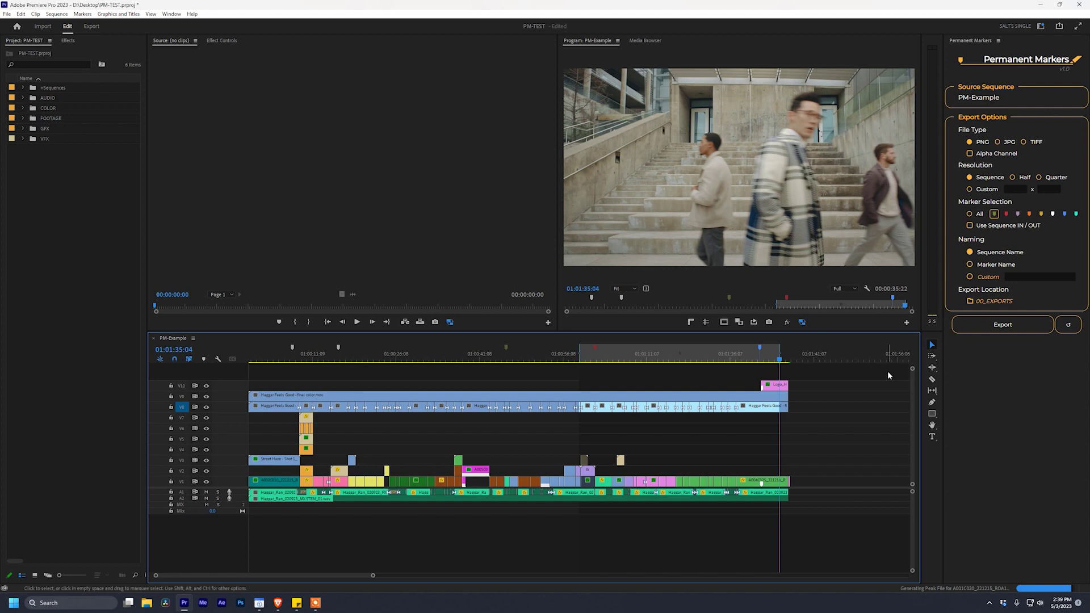
pyautogui.click(980, 216)
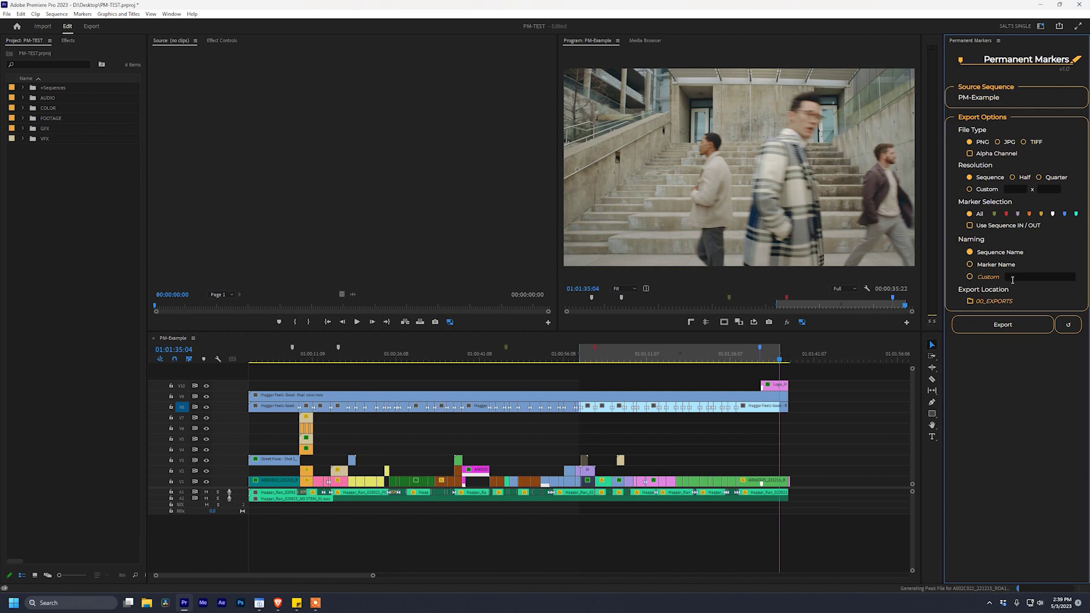
pyautogui.click(608, 353)
# Step: Read the markers at 01:01:02:03 and 01:01:31:15, named Red Marker and Blue Marker
pyautogui.click(590, 350)
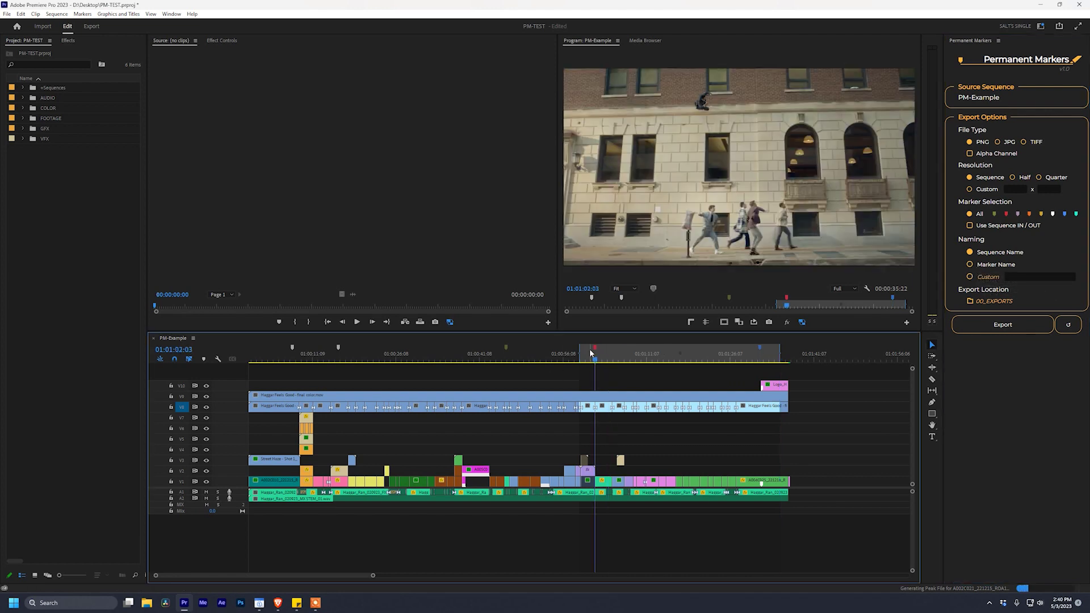
pyautogui.doubleClick(590, 351)
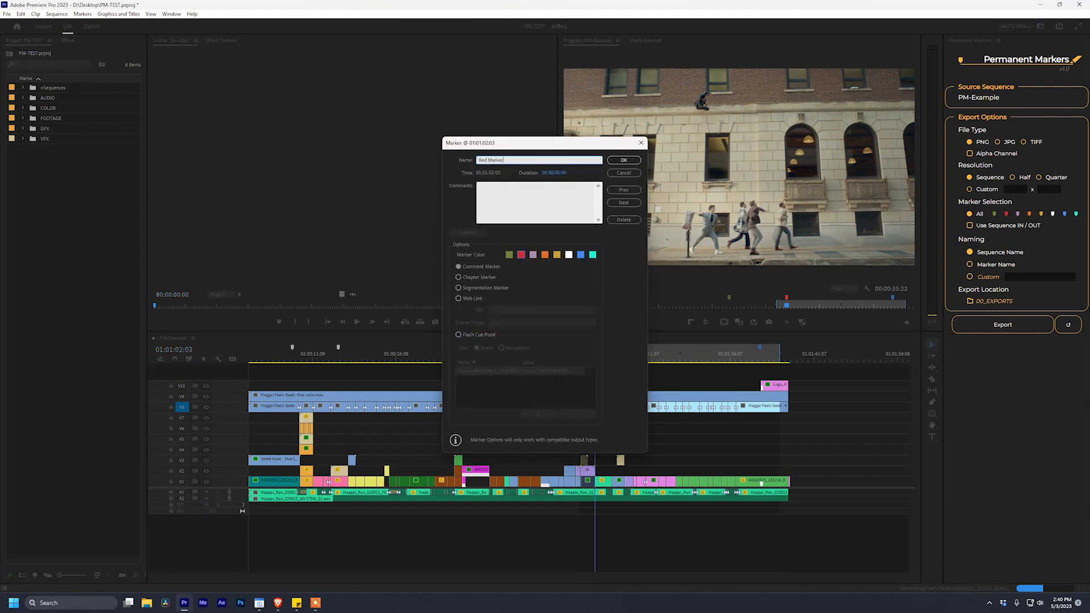
pyautogui.press('Return')
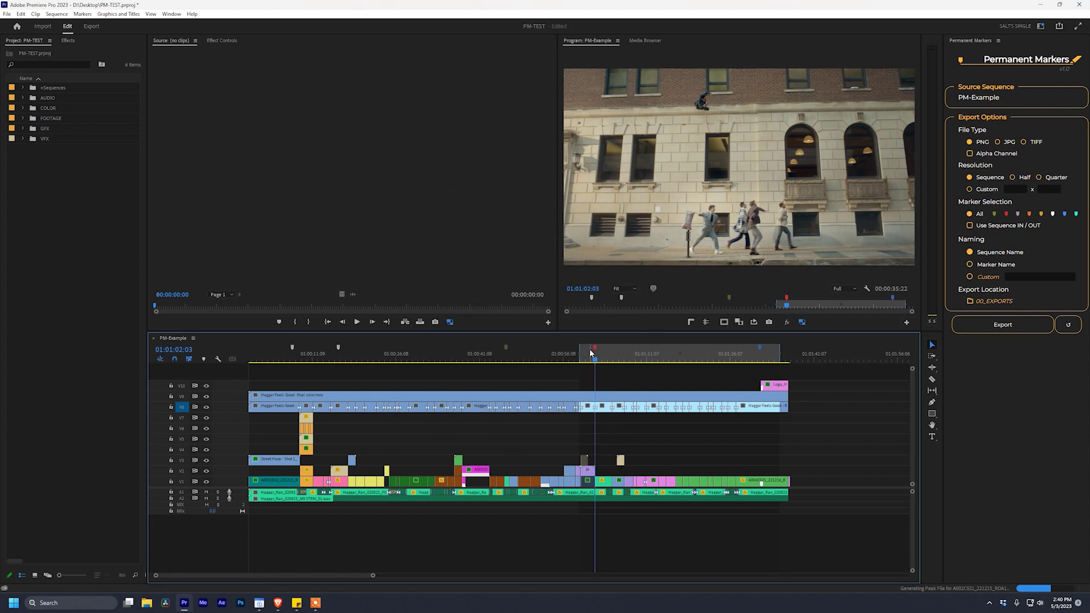
pyautogui.hotkey('shift', 'm')
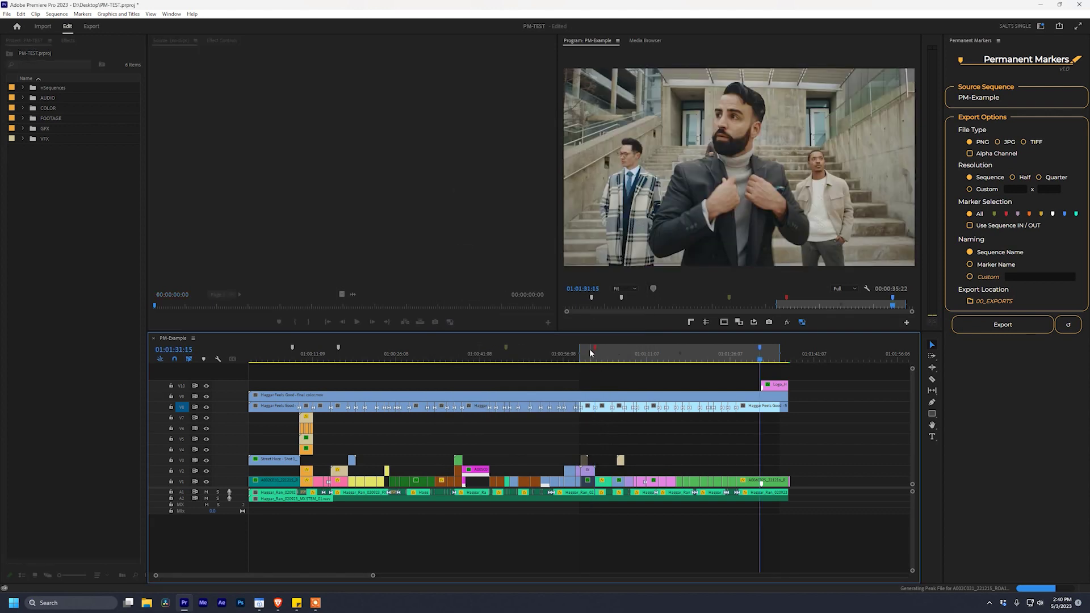
pyautogui.press('m')
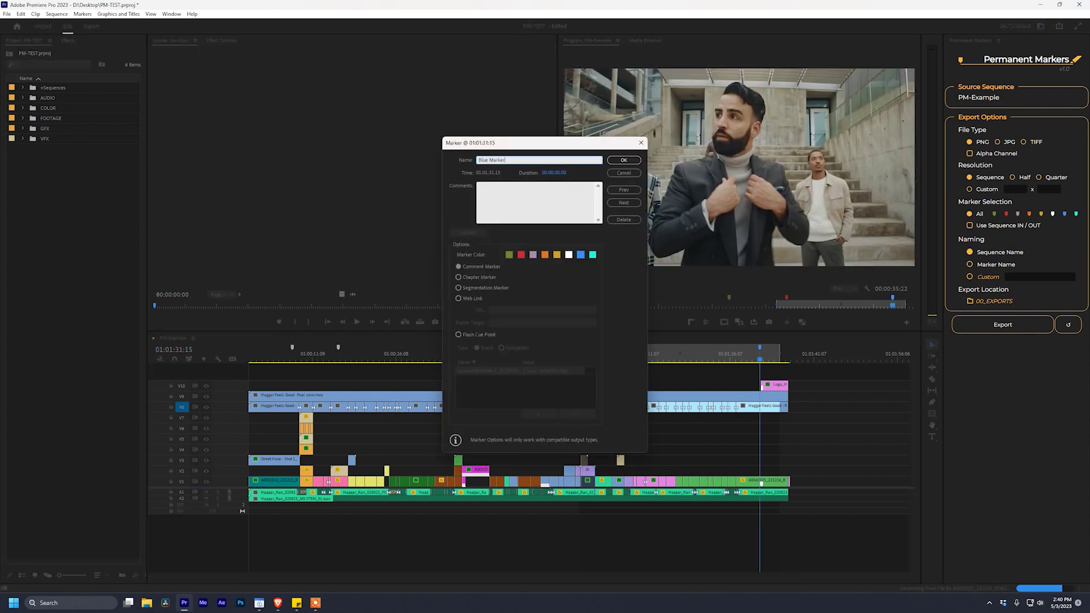
pyautogui.press('Return')
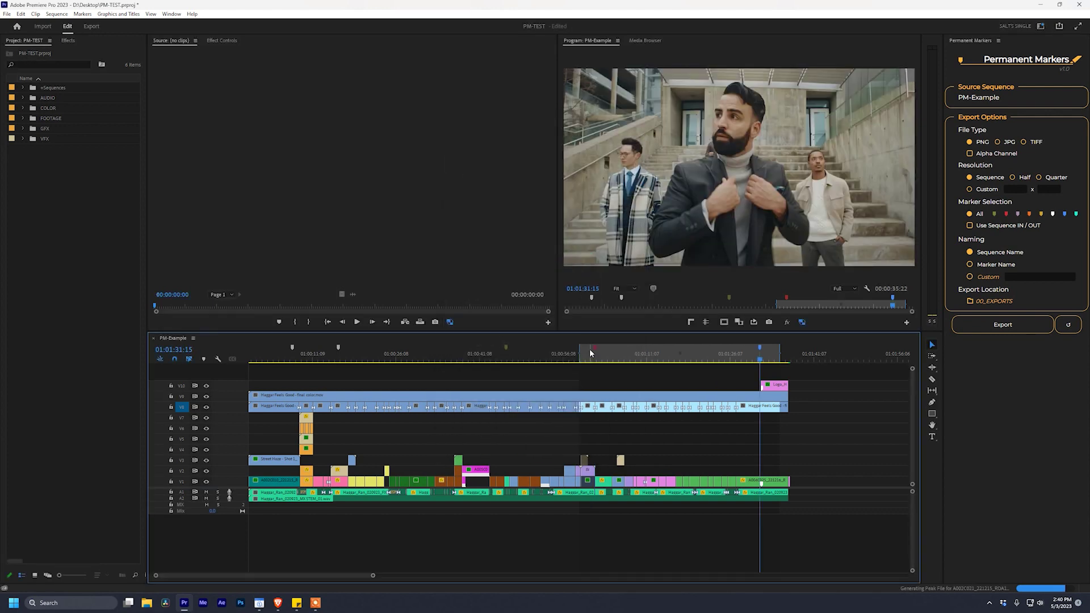
# Step: Export stills with Marker Name naming, limited by Use Sequence IN / OUT
pyautogui.click(970, 265)
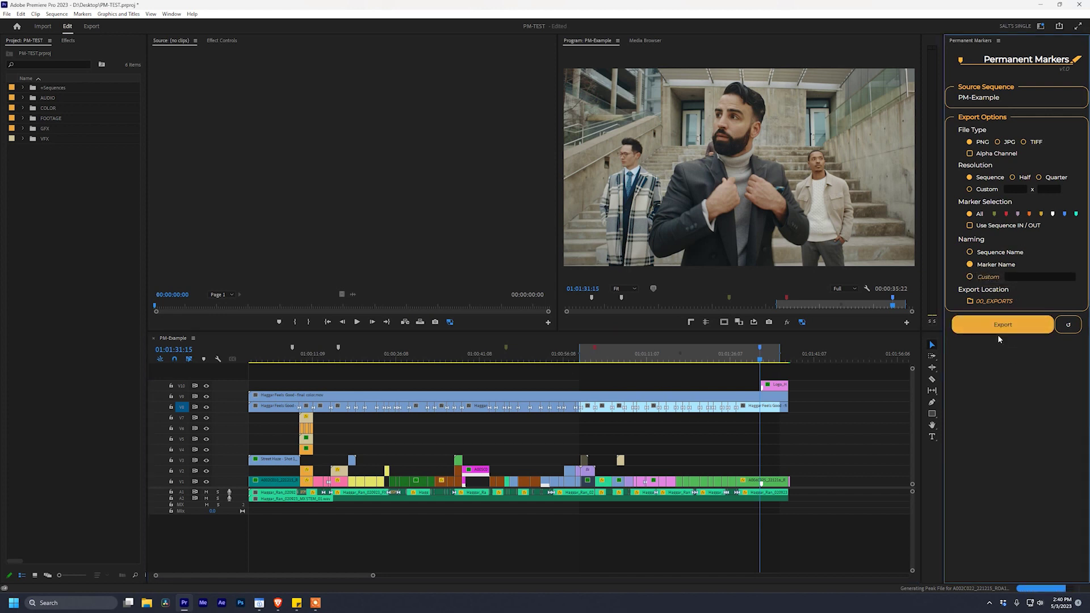
pyautogui.click(970, 226)
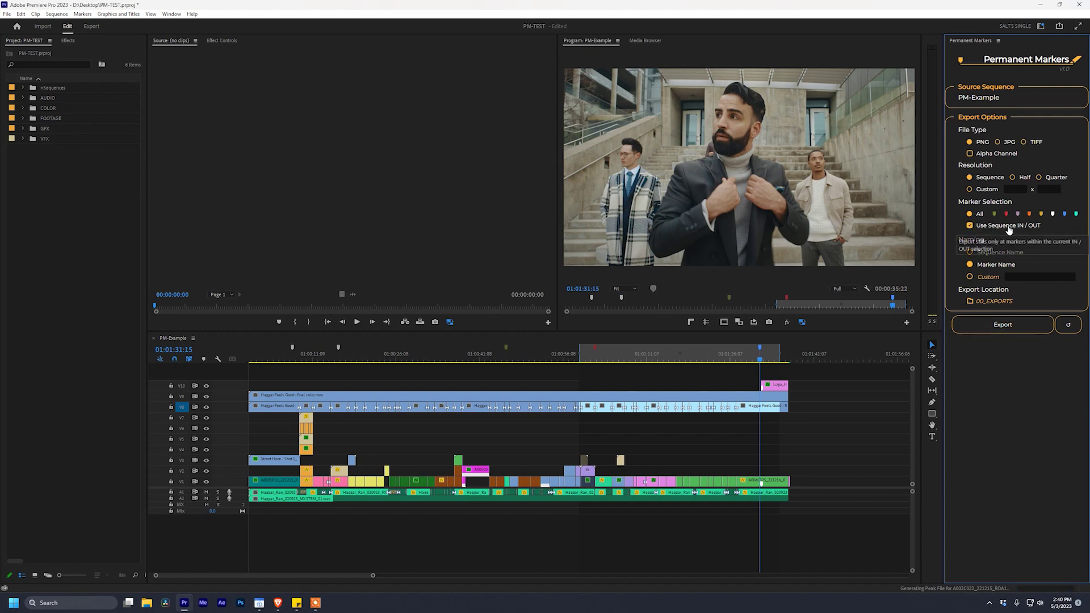
pyautogui.click(995, 329)
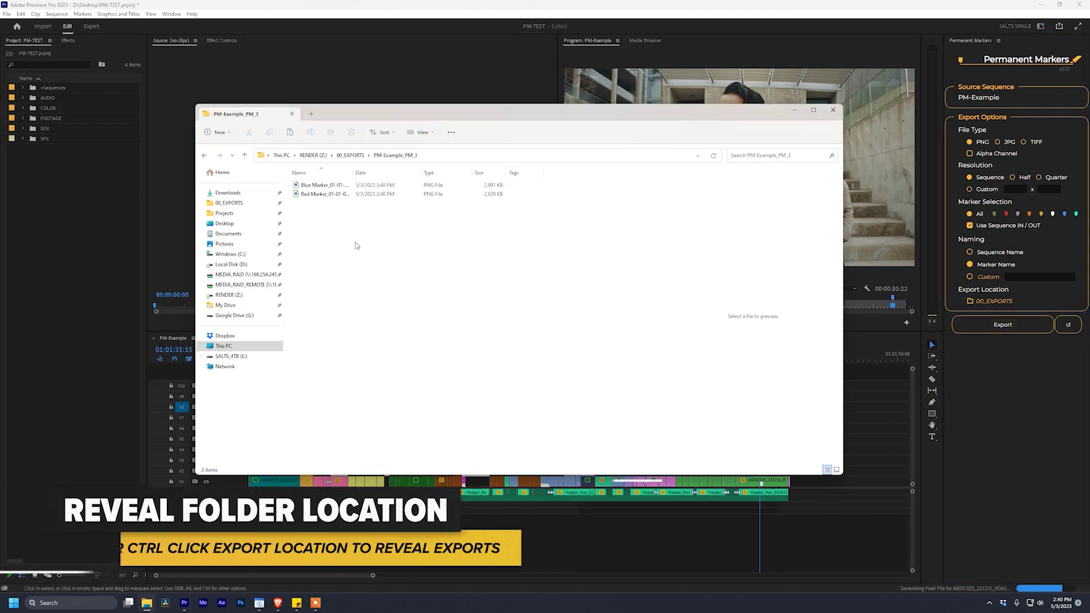
# Step: Widen Name to read Blue Marker_01-01-31-15.png and Red Marker_01-01-02-03.png, then close Explorer
pyautogui.moveTo(352, 173); pyautogui.dragTo(448, 172)
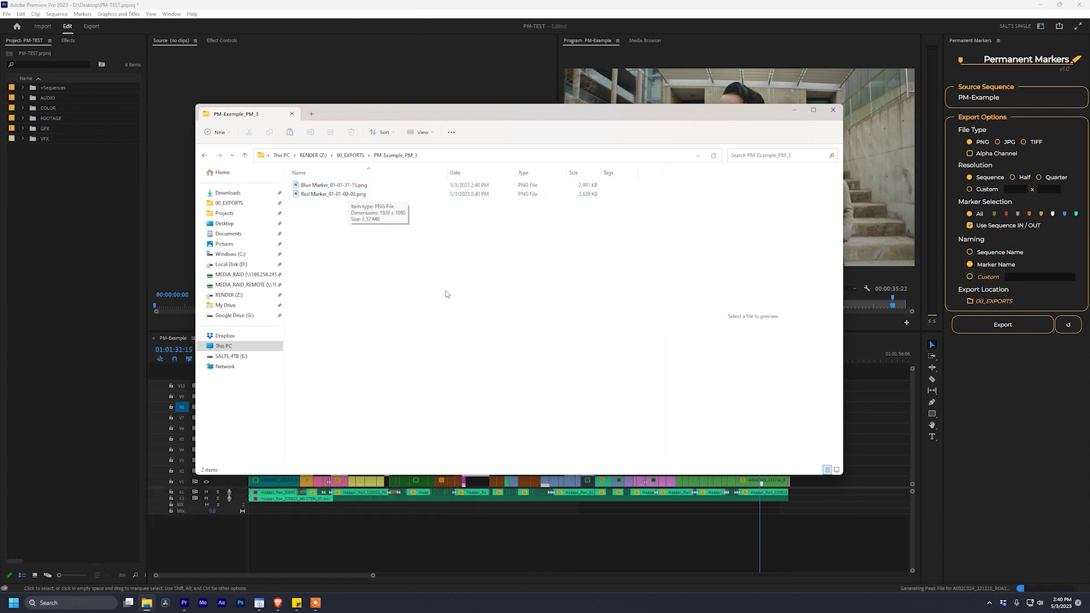
pyautogui.click(833, 110)
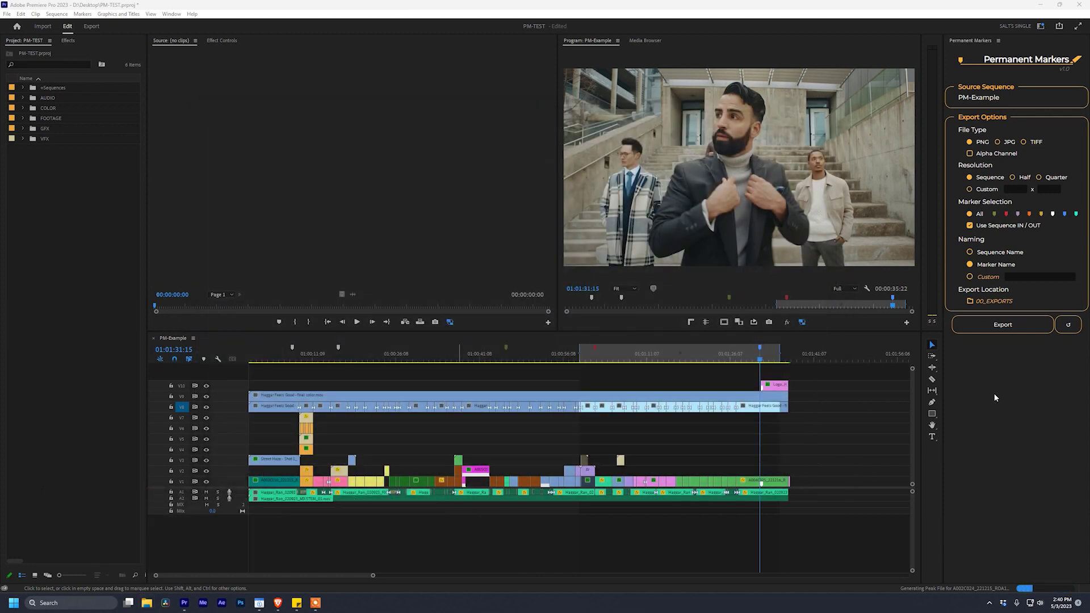
# Step: Clear the sequence In/Out range and switch Naming to Custom
pyautogui.click(797, 359)
pyautogui.hotkey('ctrl', 'shift', 'x')
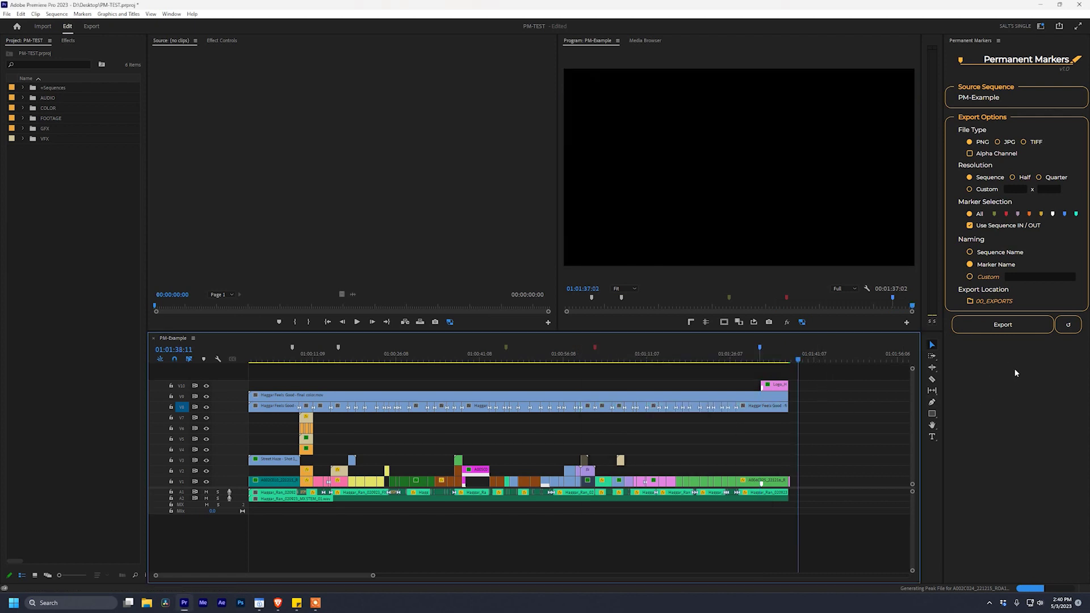
pyautogui.click(981, 279)
pyautogui.click(992, 278)
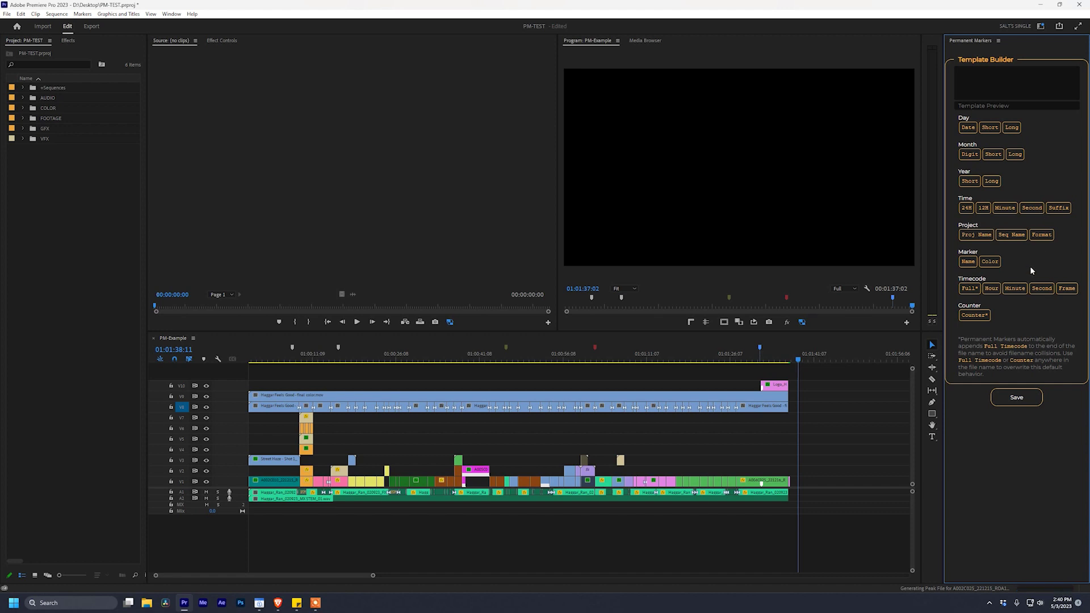
# Step: Build and save the template Proj Name, Seq Name, Counter ([prj][seq][inc])
pyautogui.click(974, 238)
pyautogui.click(1011, 235)
pyautogui.click(975, 315)
pyautogui.click(1016, 399)
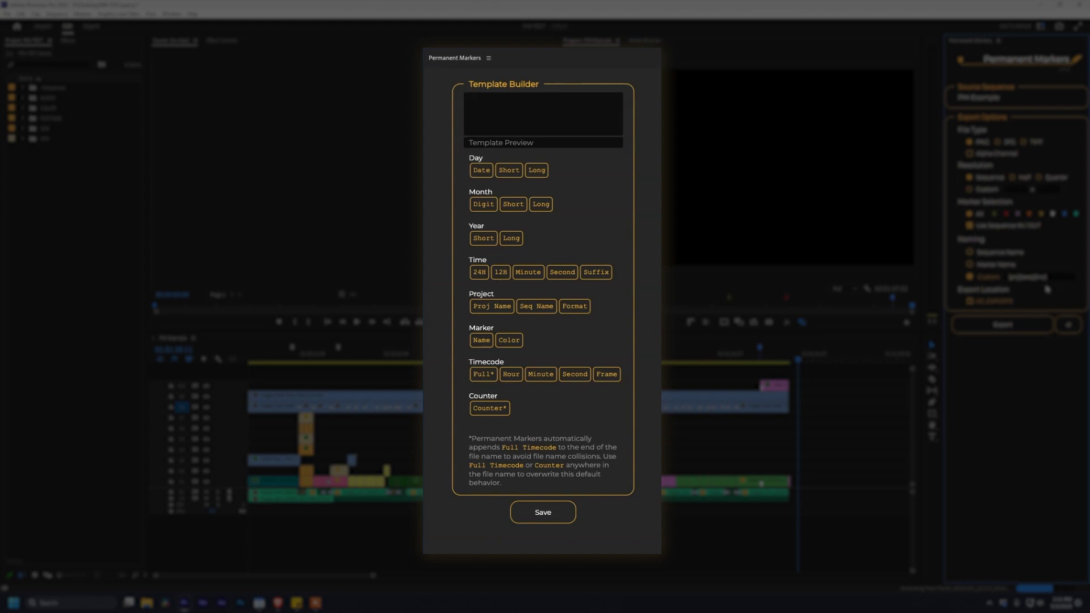
# Step: Build and save the naming template BetterEditor__ + project name + '-' + sequence name + '_Sweet'
pyautogui.write('BetterEditor__')
pyautogui.click(491, 306)
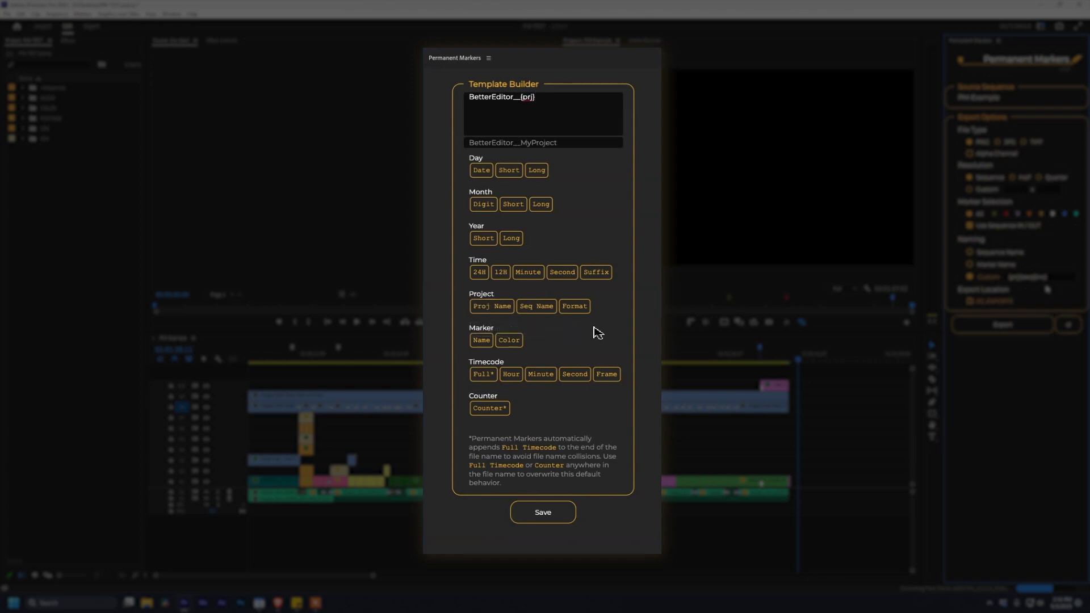
pyautogui.write('-')
pyautogui.click(545, 306)
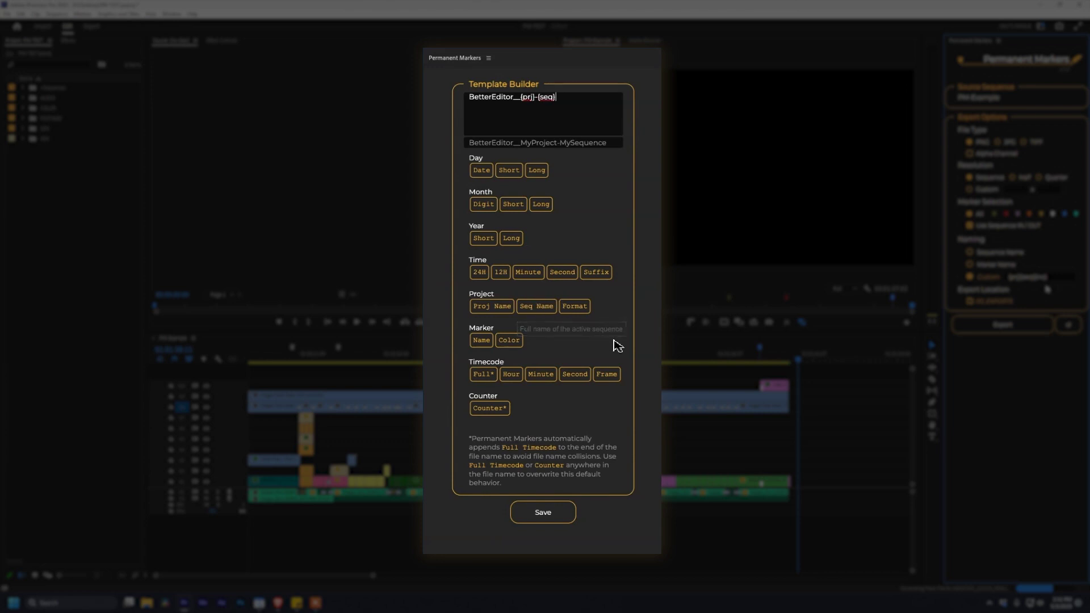
pyautogui.write('_Sweet')
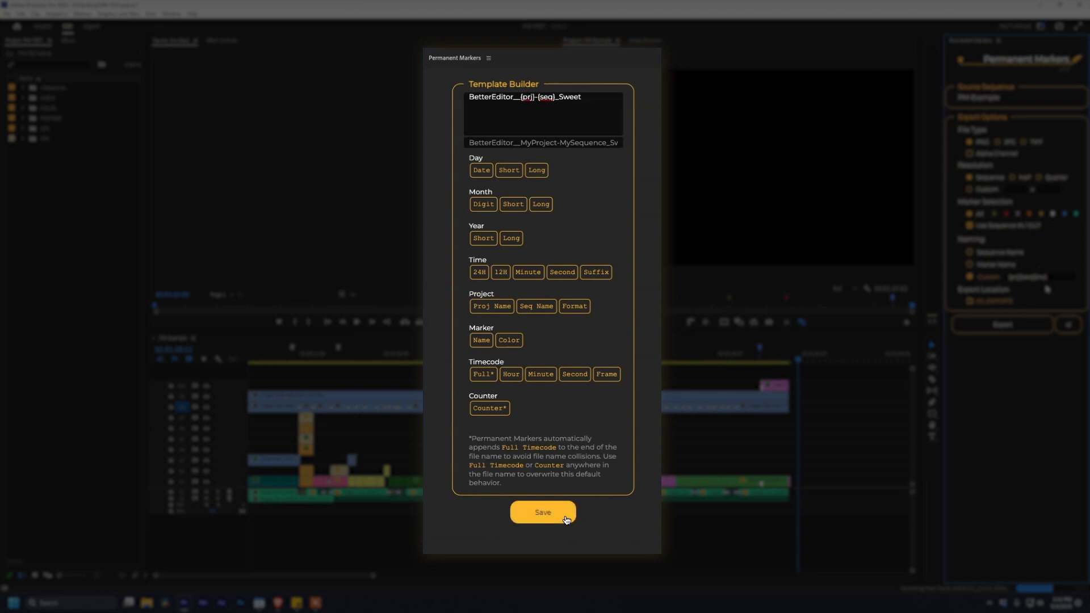
pyautogui.click(565, 520)
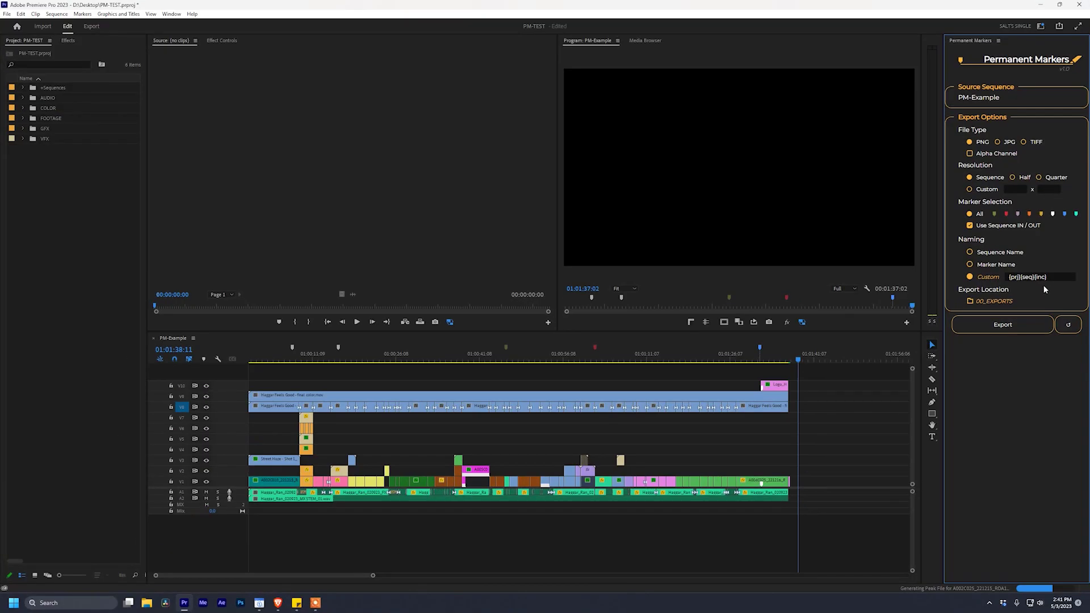
# Step: Export JPG stills for only the white and green markers
pyautogui.click(1052, 214)
pyautogui.click(995, 214)
pyautogui.click(1004, 144)
pyautogui.click(1015, 331)
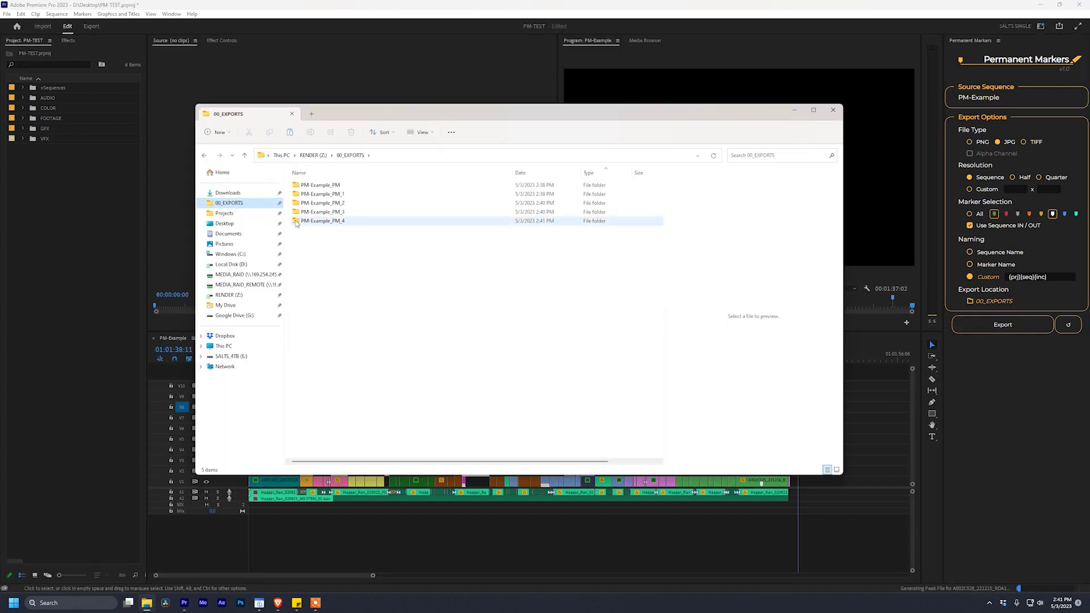
# Step: Open the PM-Example_PM_4 folder, widen the Name column, and preview the first exported JPG
pyautogui.doubleClick(296, 221)
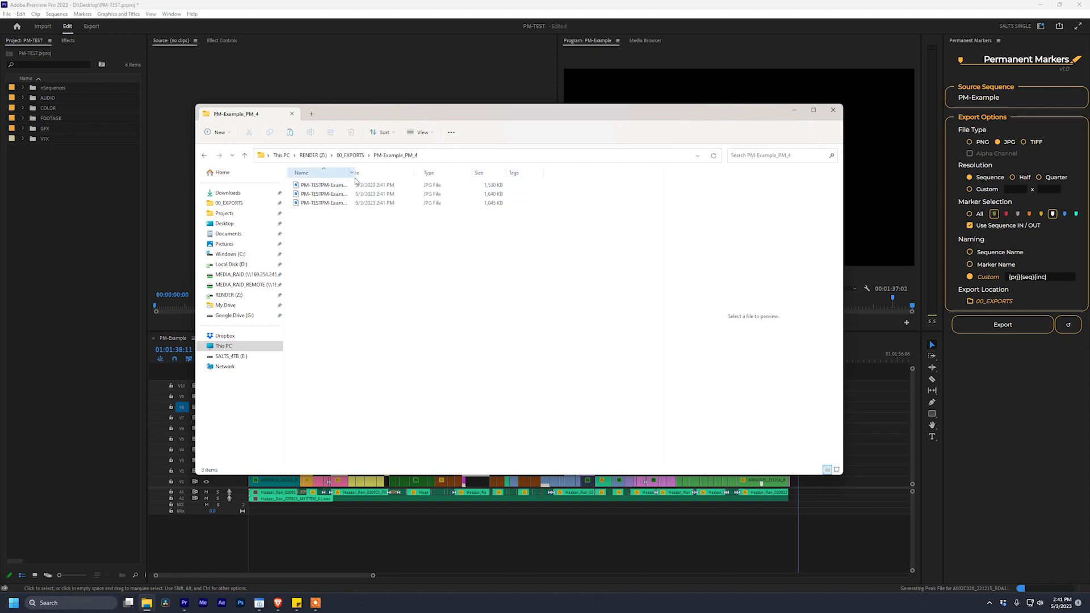
pyautogui.moveTo(353, 173); pyautogui.dragTo(463, 173)
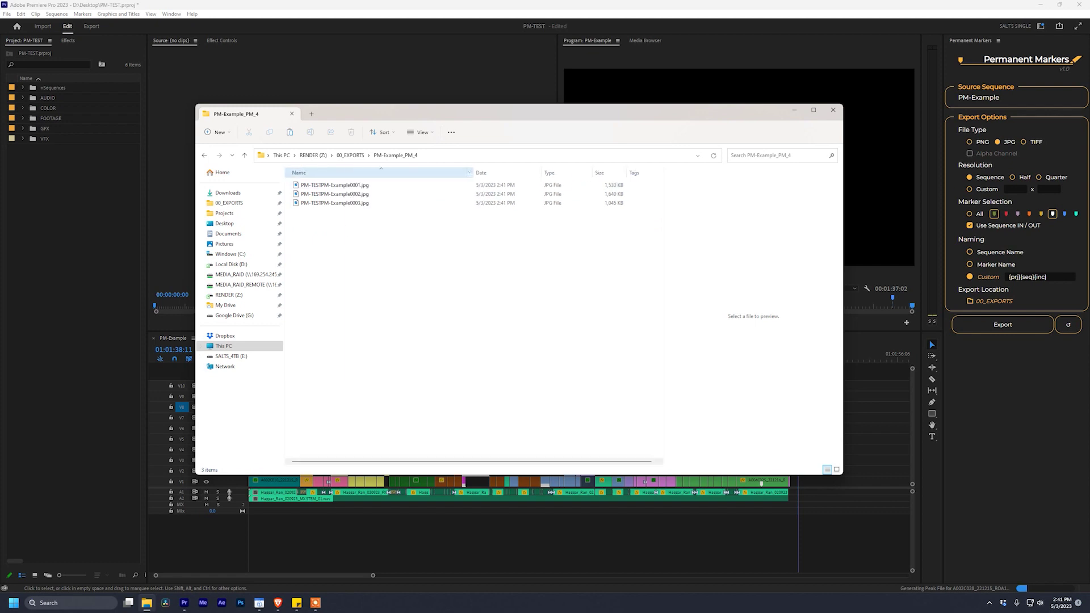
pyautogui.click(357, 185)
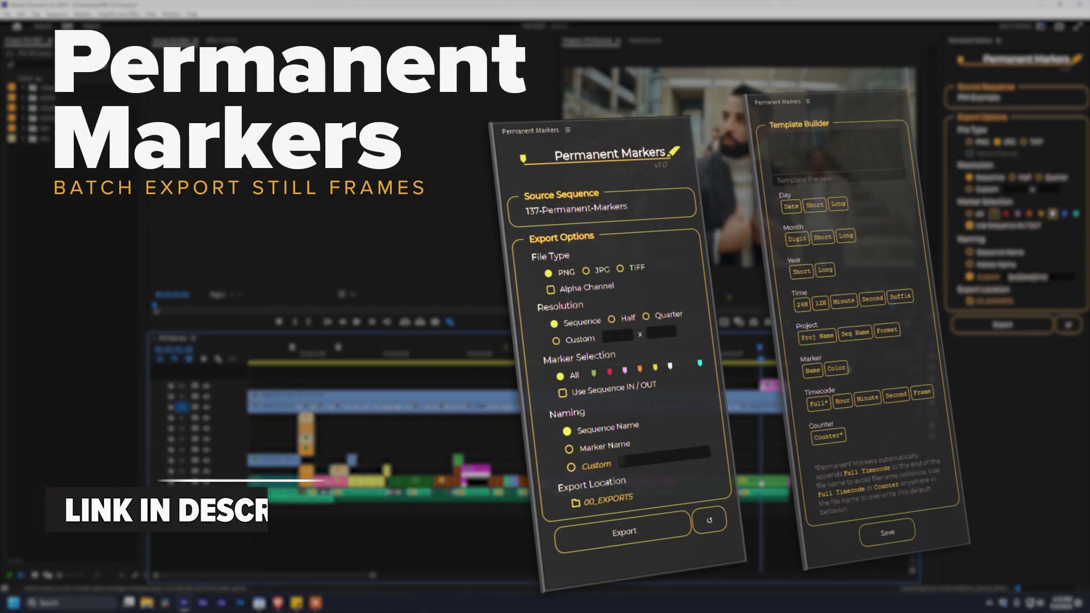